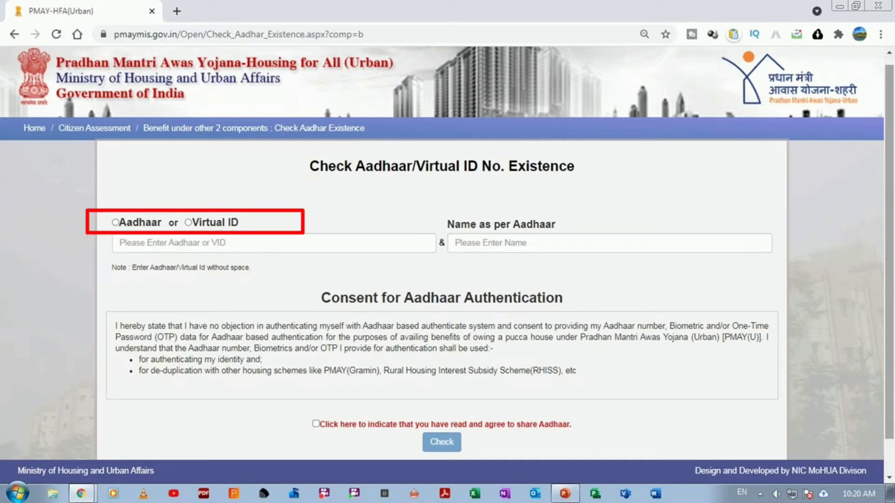
# Choose Aadhaar as the identification type and enter the applicant's Aadhaar number
pyautogui.click(116, 222)
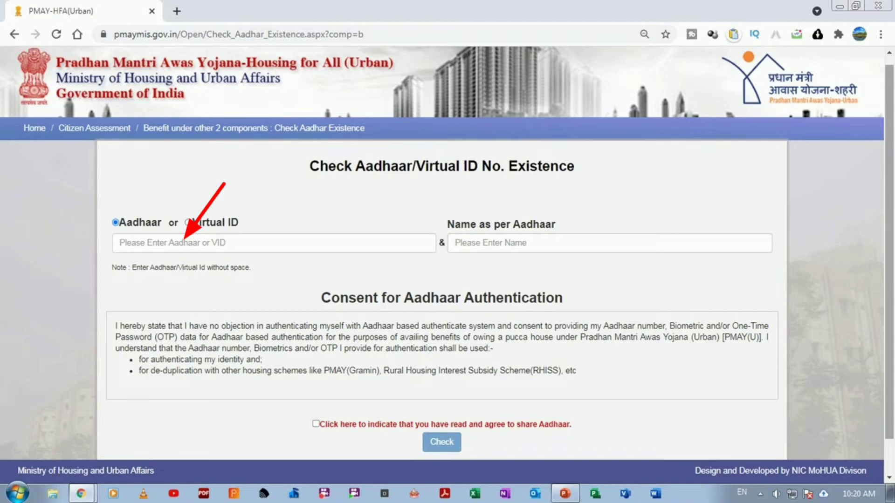
pyautogui.write('123456789012')
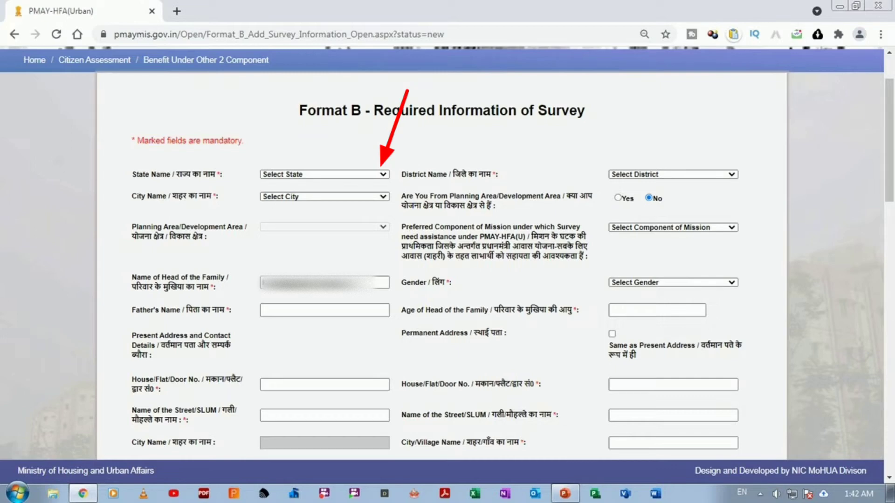
# Set the survey location to state Maharashtra, district Satara and city Medha
pyautogui.click(383, 174)
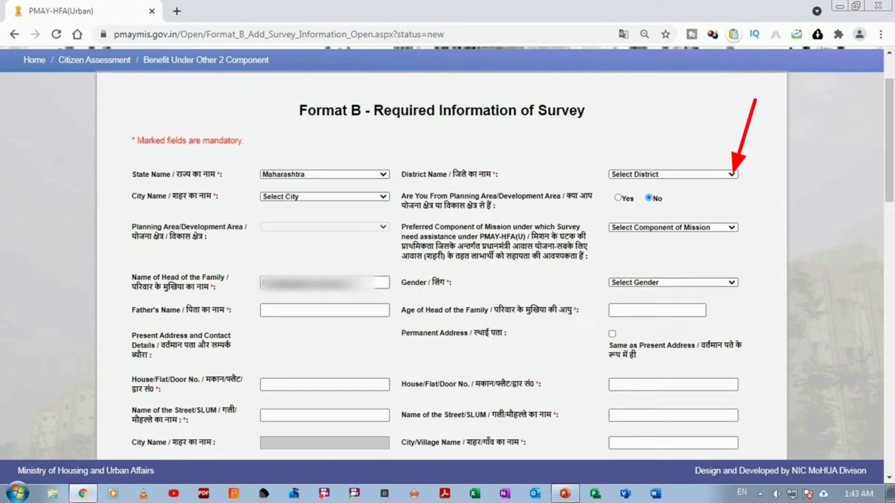
pyautogui.click(731, 174)
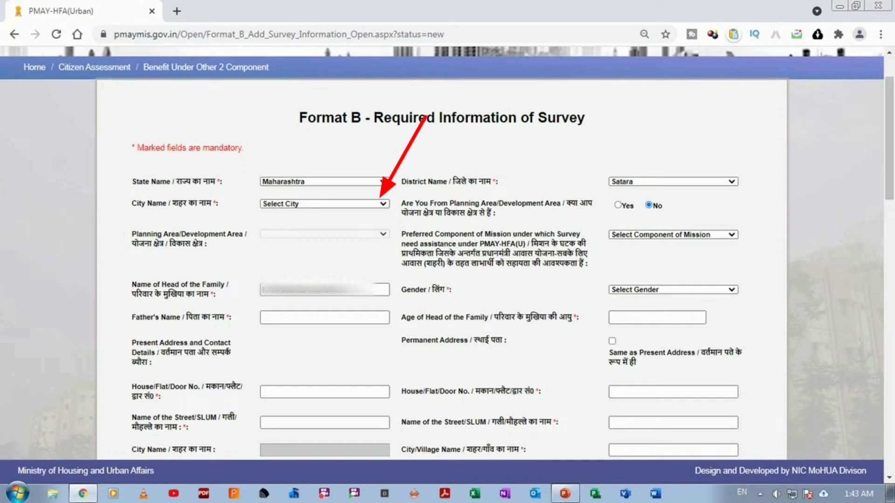
pyautogui.click(384, 203)
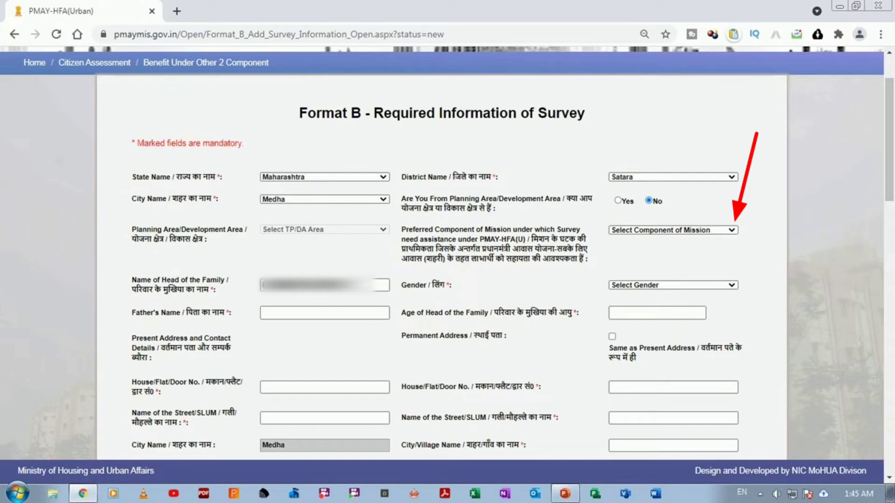
# Select Affordable Housing in Partnership as the mission component, and set the family head's gender to Male and age to 32
pyautogui.click(732, 231)
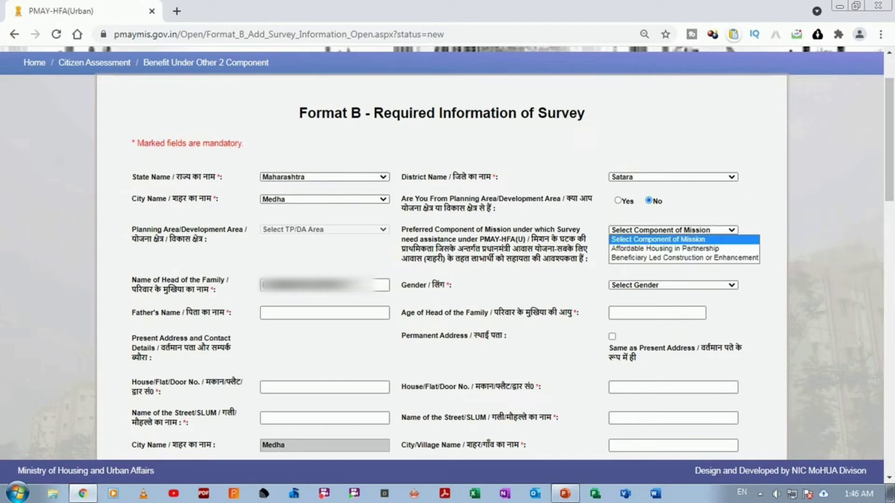
pyautogui.click(664, 249)
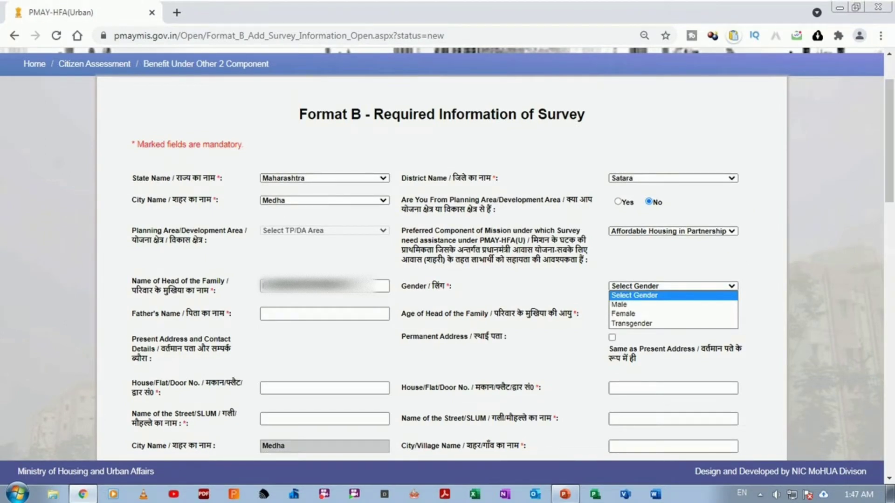
pyautogui.click(620, 305)
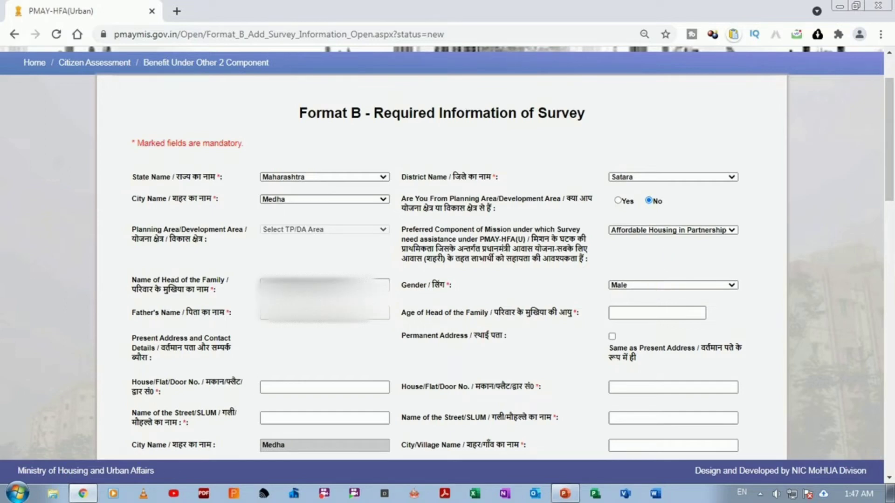
pyautogui.write('32')
# Set the family head's marital status to Married
pyautogui.scroll(-5, 443, 251)
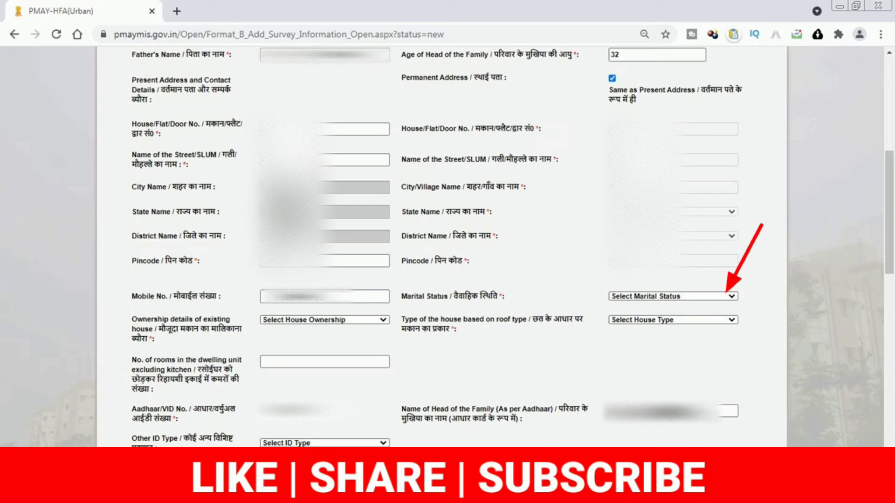
pyautogui.click(731, 297)
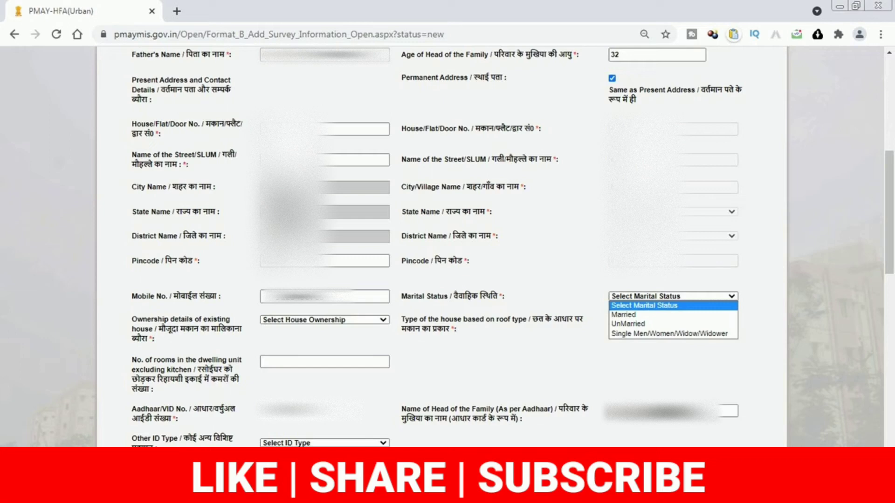
pyautogui.click(623, 314)
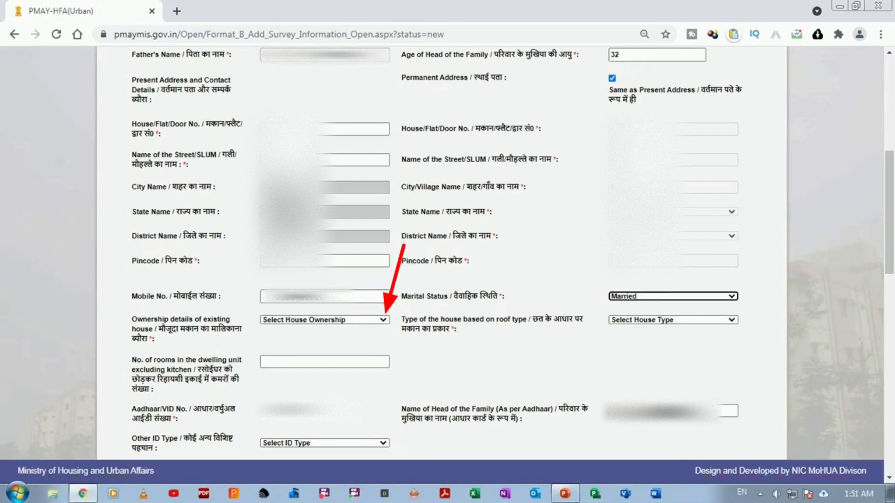
# Describe the existing house with ownership Own, roof type Semi-Pucca (Asbestos/Steel Sheet) and 2 rooms excluding the kitchen
pyautogui.click(325, 320)
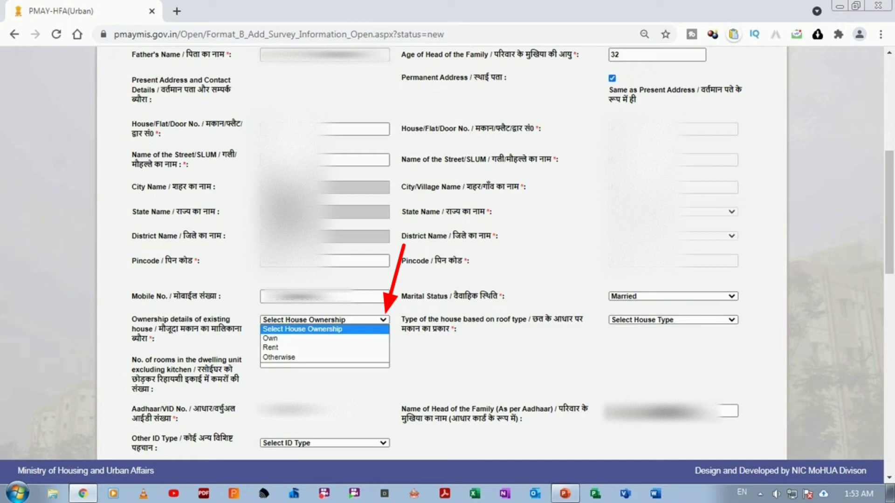
pyautogui.click(271, 339)
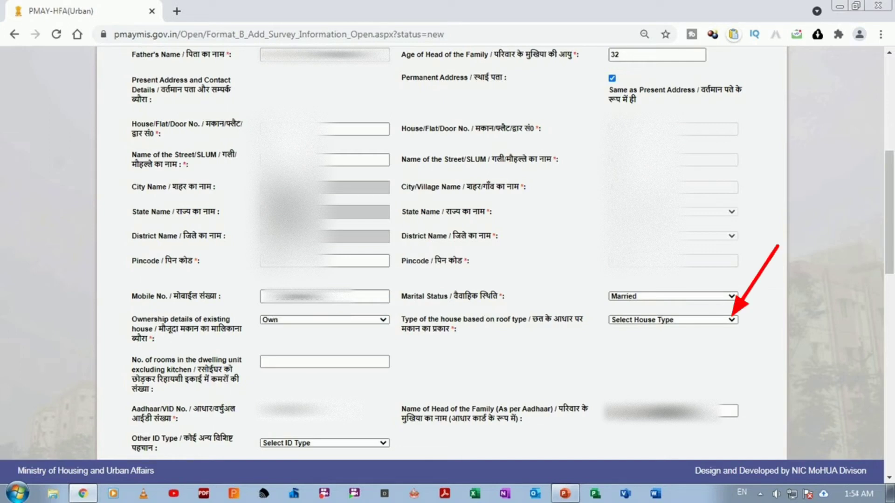
pyautogui.click(674, 320)
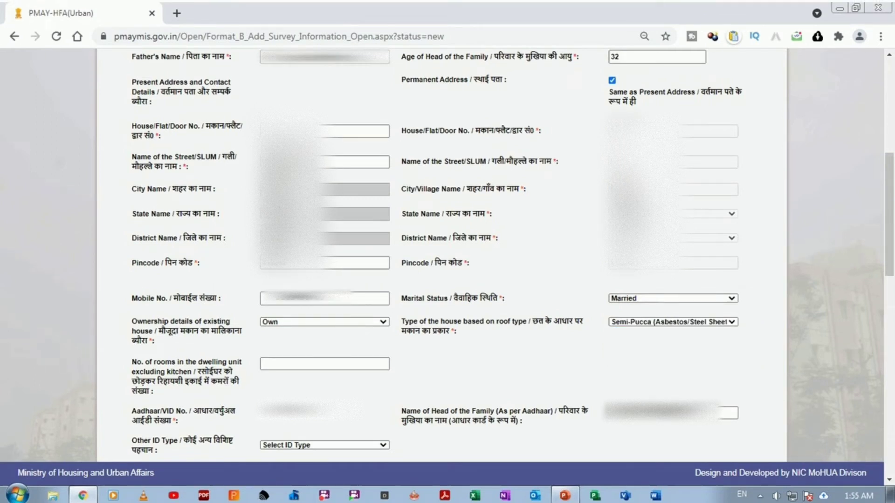
pyautogui.scroll(-5, 448, 251)
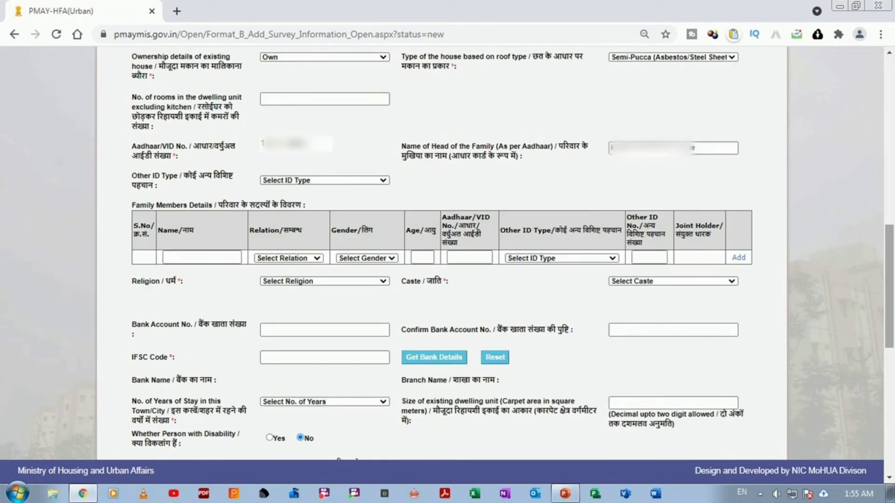
pyautogui.write('2')
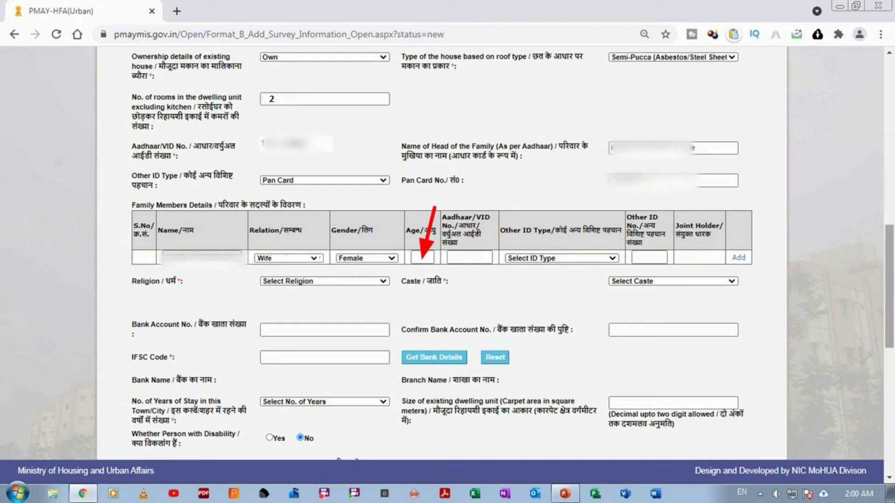
# In the wife's family member row, set the age to 28 and the other ID type to Pan Card
pyautogui.write('28')
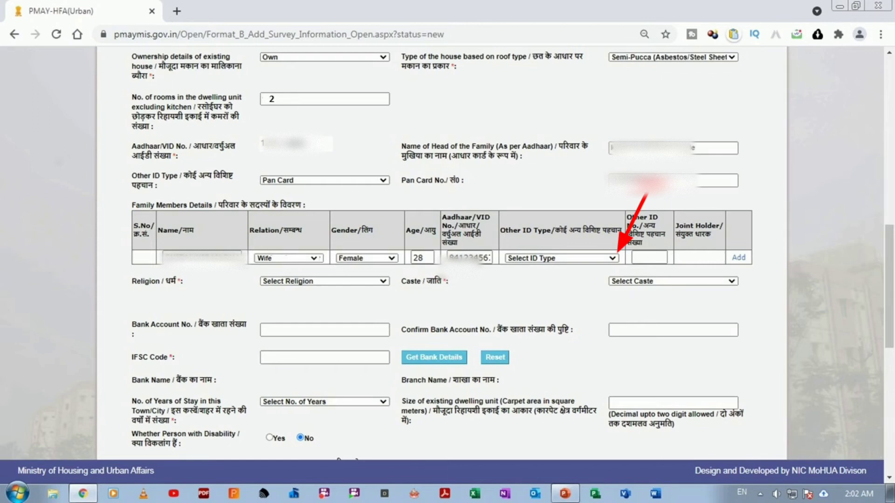
pyautogui.click(612, 258)
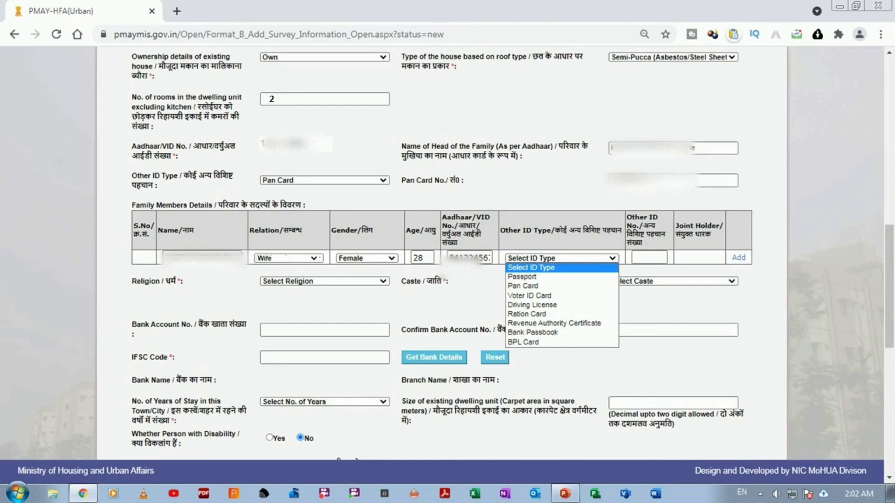
pyautogui.click(523, 286)
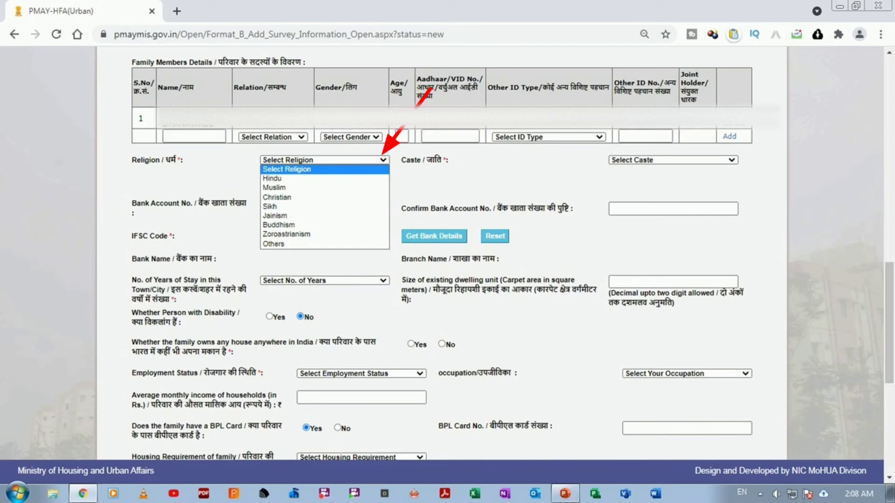
# Set the applicant's religion to Hindu and caste to General
pyautogui.press('Down')
pyautogui.press('Return')
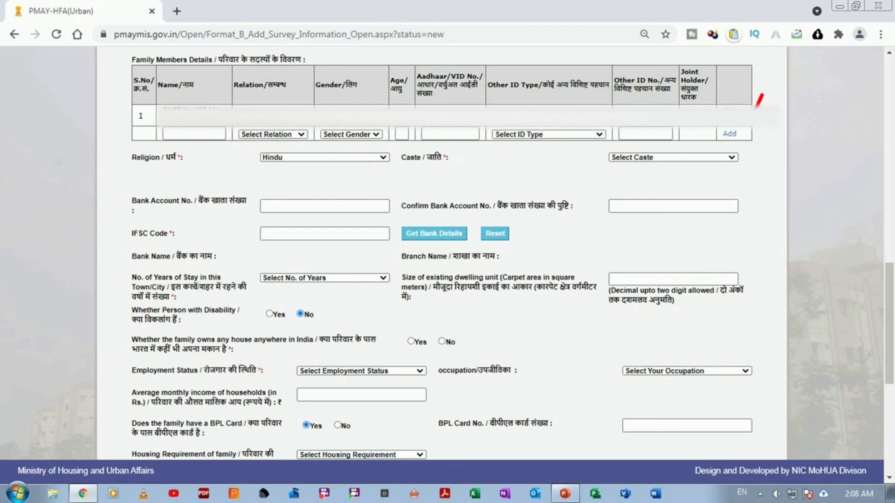
pyautogui.click(732, 157)
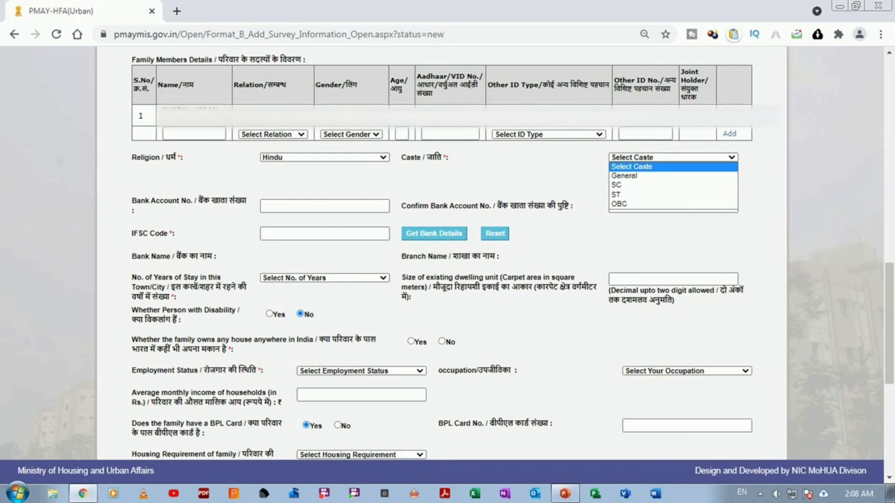
pyautogui.click(624, 176)
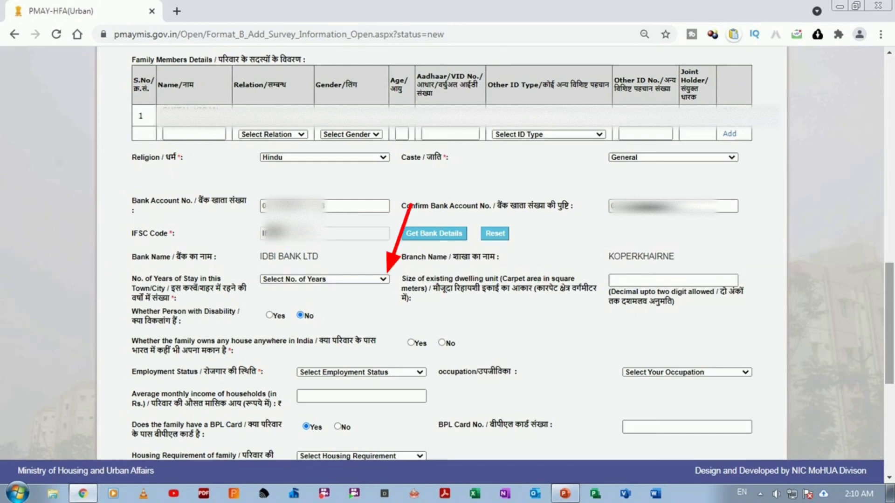
# Set the years of stay to More than 5 Years and the employment status to Salaried with occupation Service Govt./Pvt
pyautogui.click(324, 279)
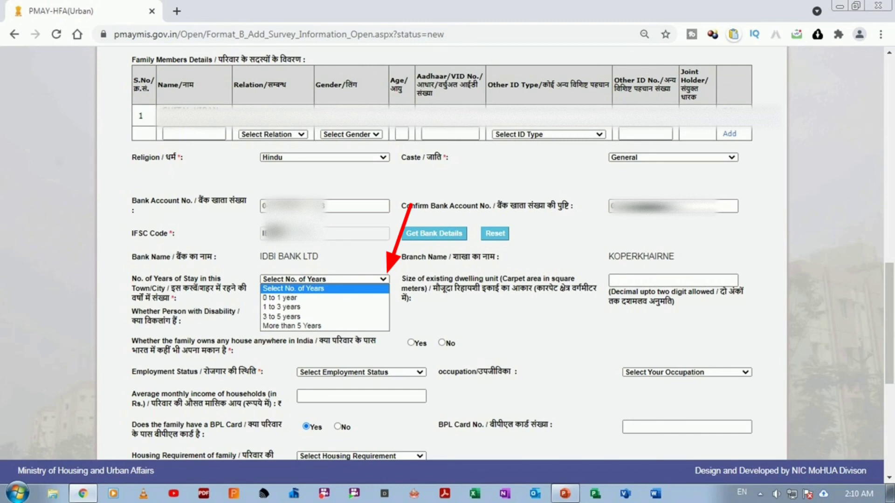
pyautogui.click(292, 326)
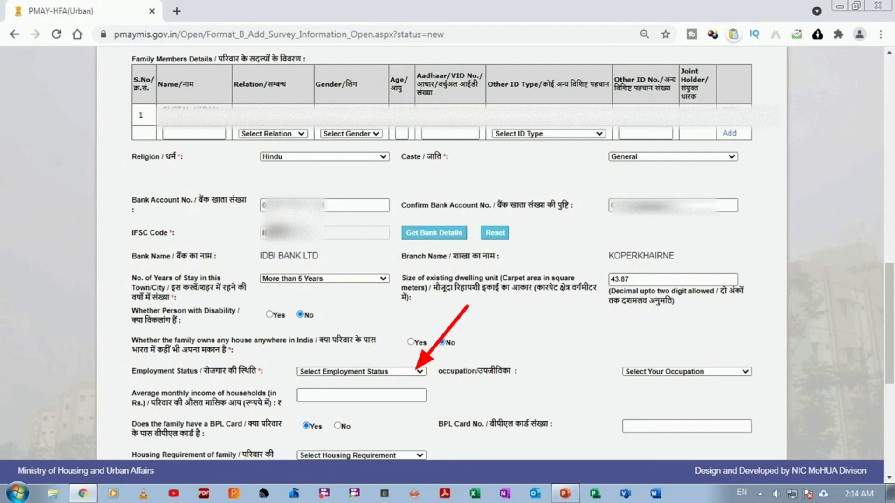
pyautogui.click(419, 372)
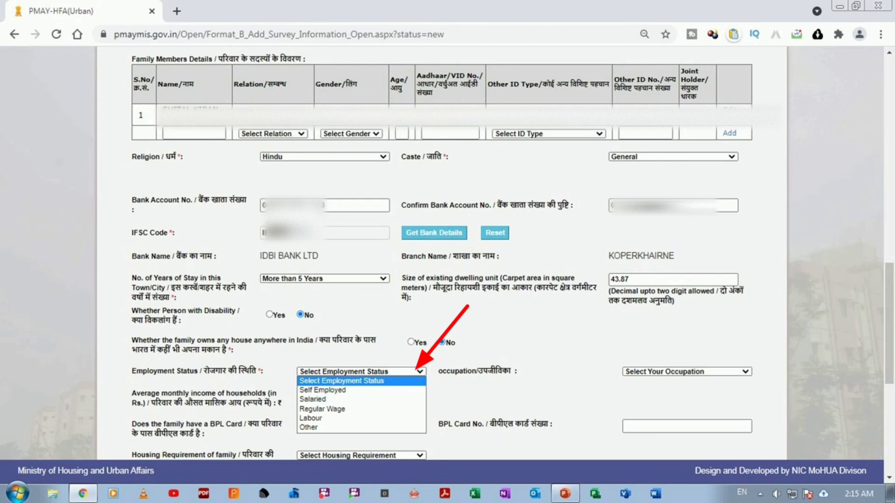
pyautogui.click(312, 399)
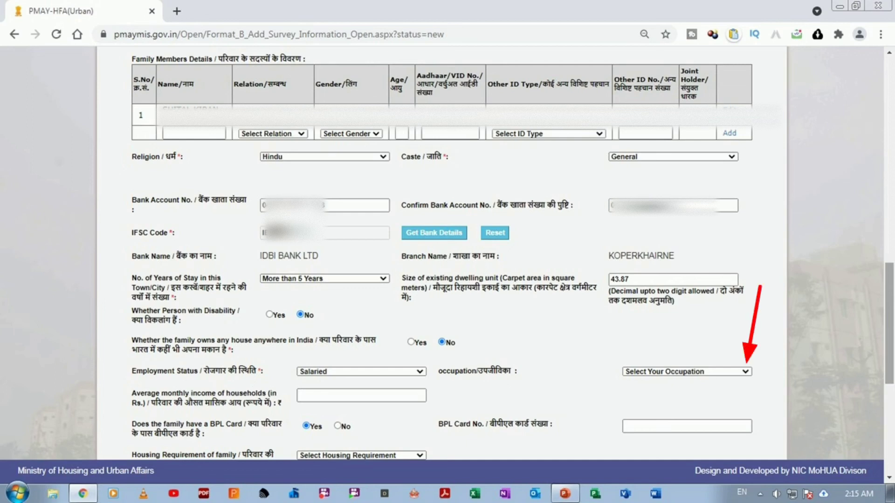
pyautogui.click(744, 371)
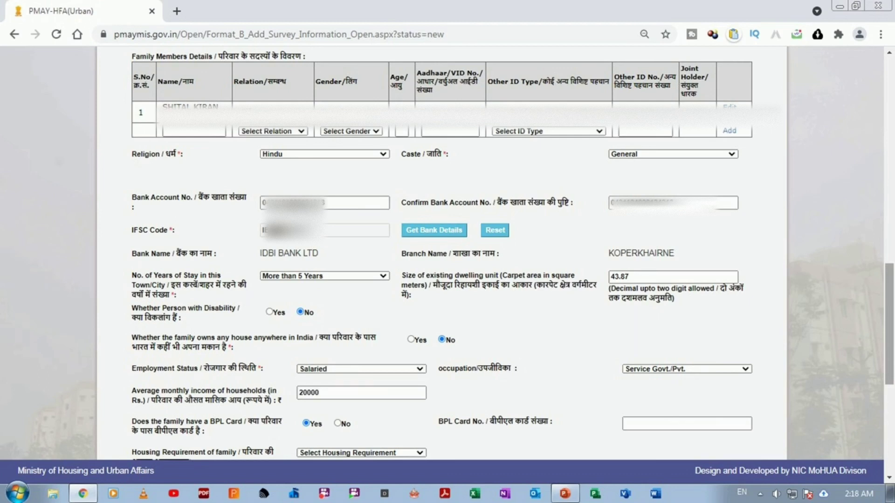
# Set the family's housing requirement to New House
pyautogui.scroll(-7, 447, 251)
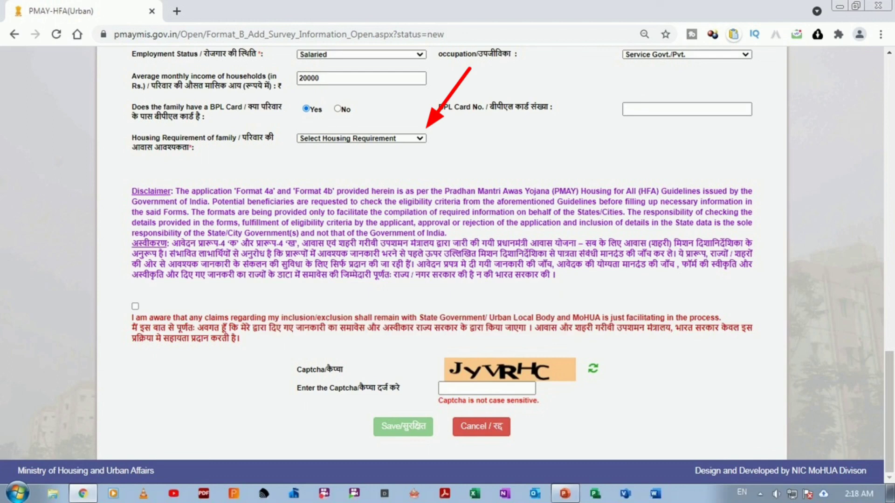
pyautogui.click(420, 139)
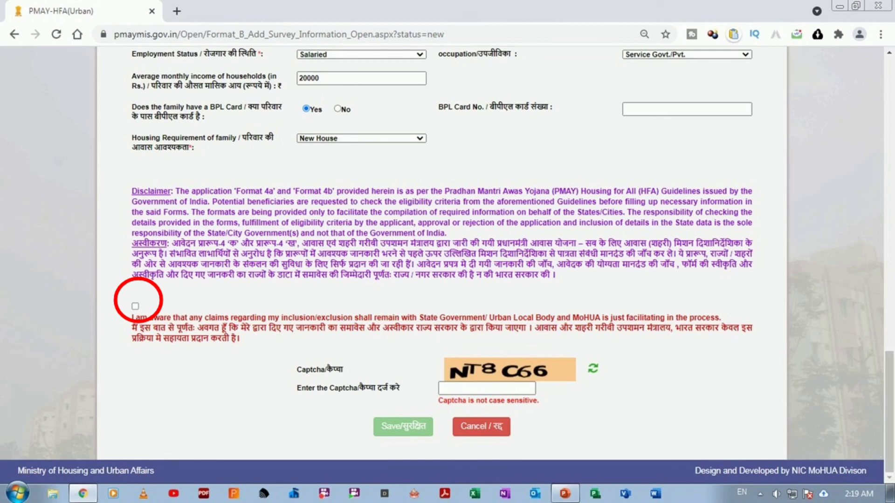
# Accept the declaration about inclusion and exclusion claims and enter the displayed captcha code
pyautogui.click(135, 307)
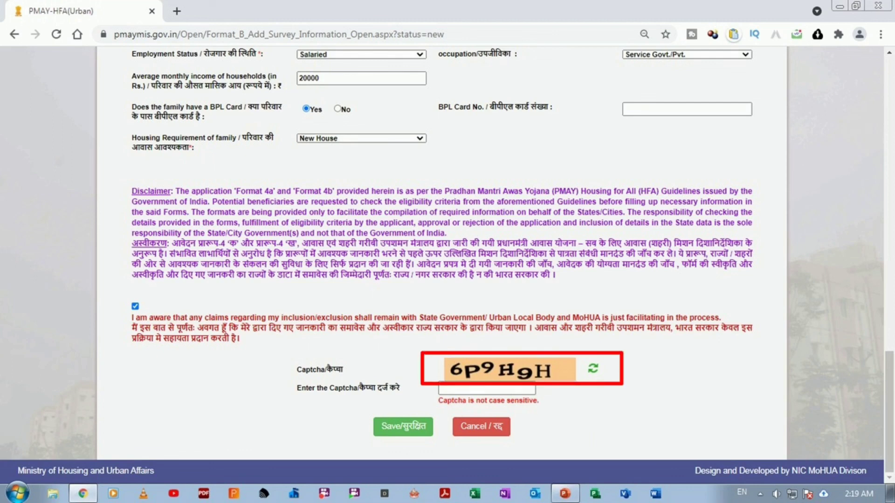
pyautogui.write('6P9H9H')
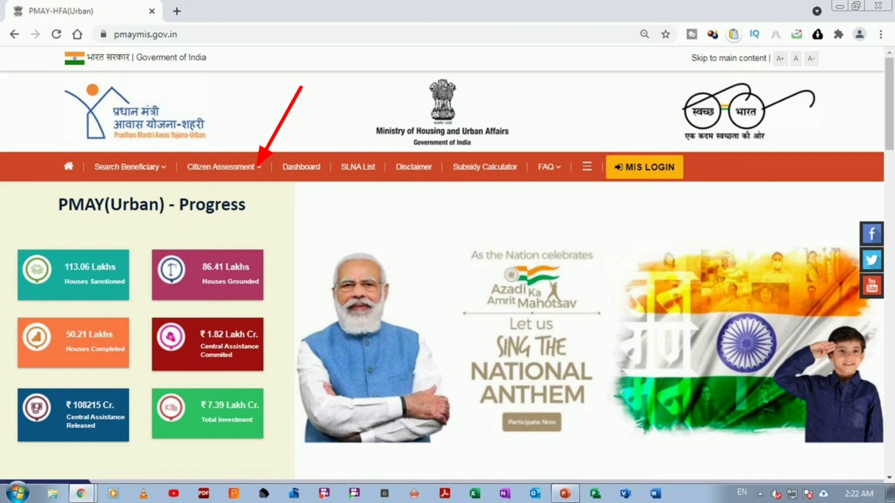
# Show the Citizen Assessment options on the PMAY(Urban) home page
pyautogui.click(260, 166)
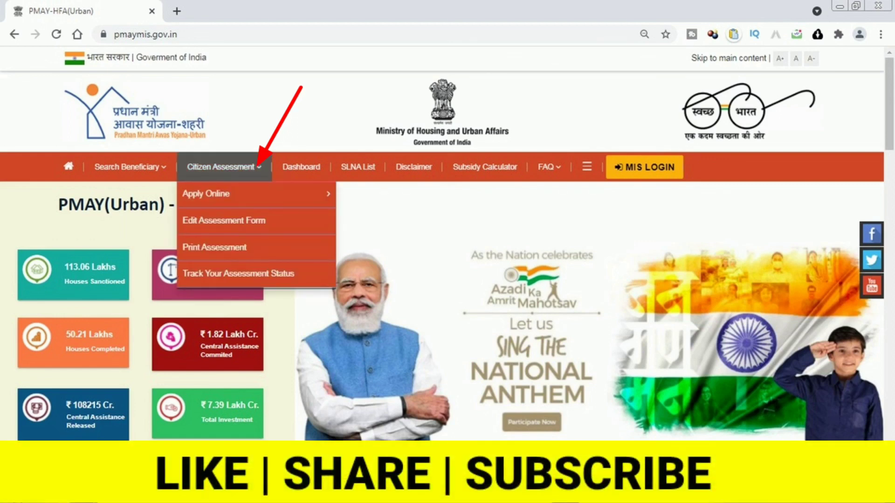